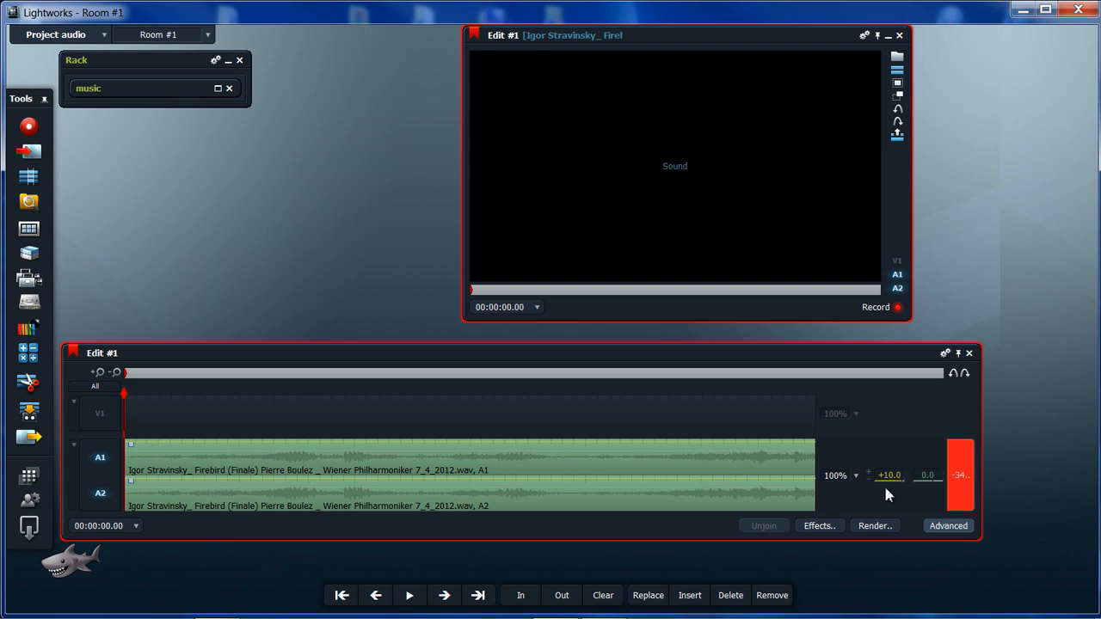
Step: Open the export settings for Edit #1, choose the WAV format and name the output none
{"action": "left_click", "coordinate": [28, 437]}
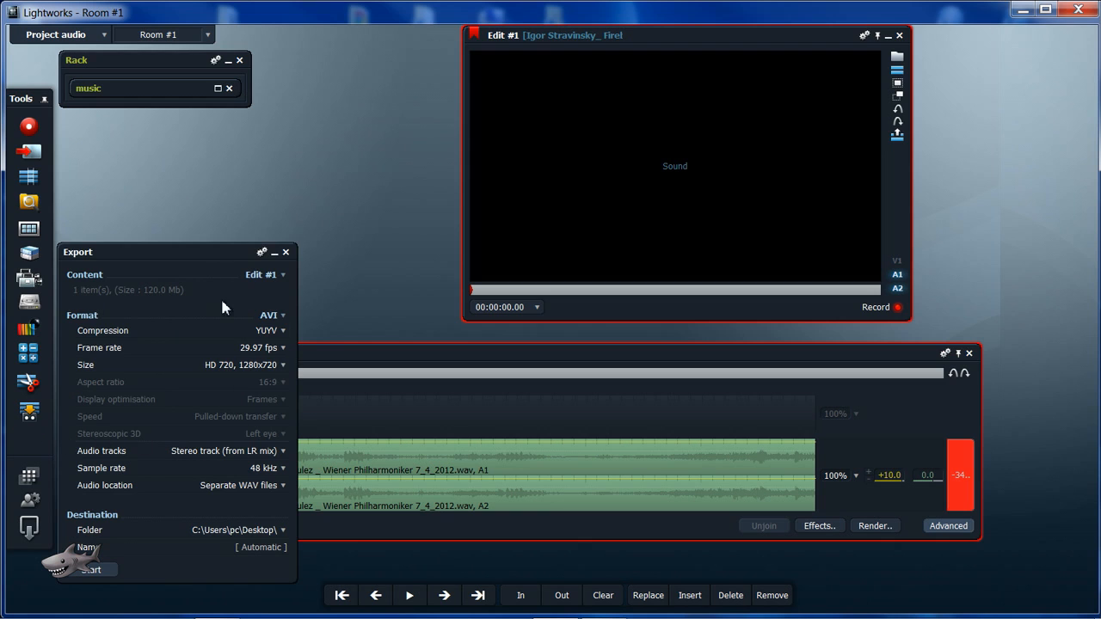
{"action": "left_click_drag", "start_coordinate": [193, 255], "coordinate": [348, 232]}
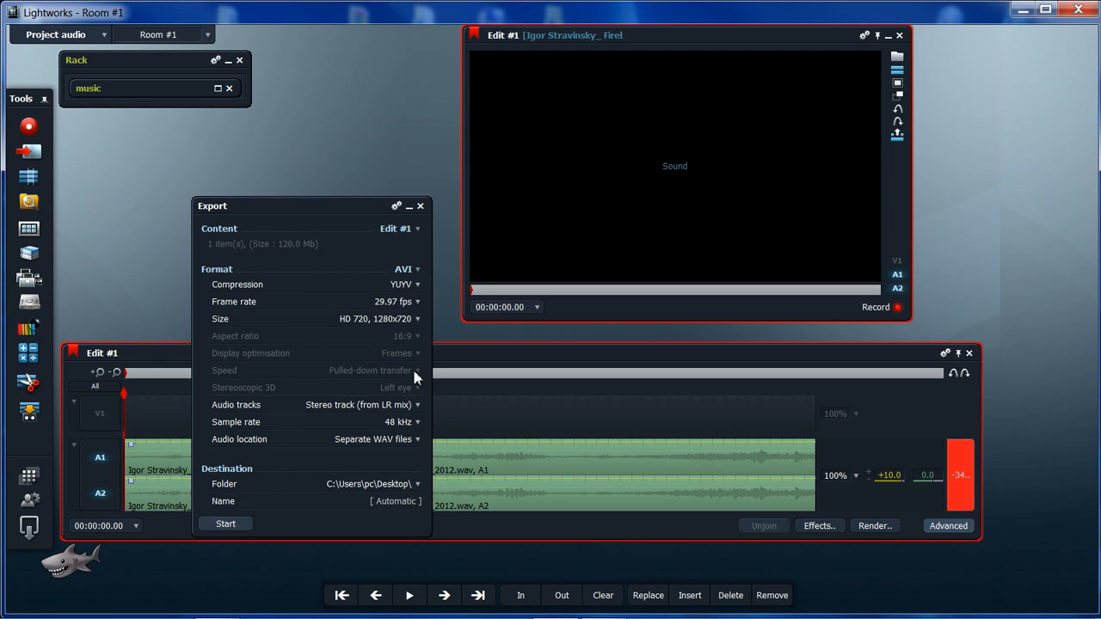
{"action": "left_click", "coordinate": [419, 440]}
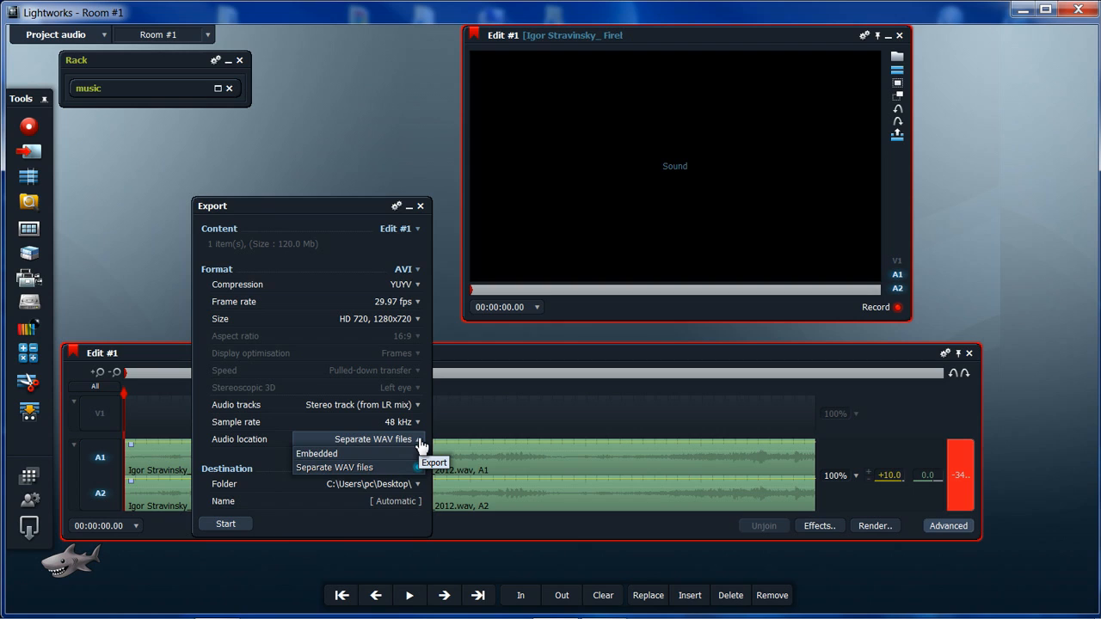
{"action": "left_click", "coordinate": [420, 443]}
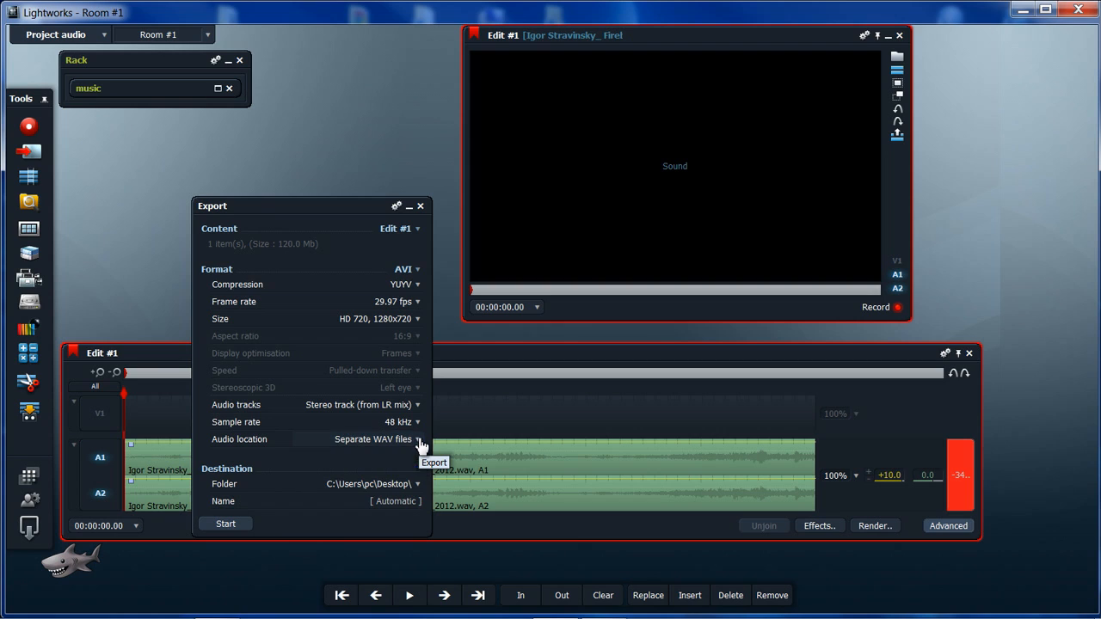
{"action": "left_click", "coordinate": [420, 272]}
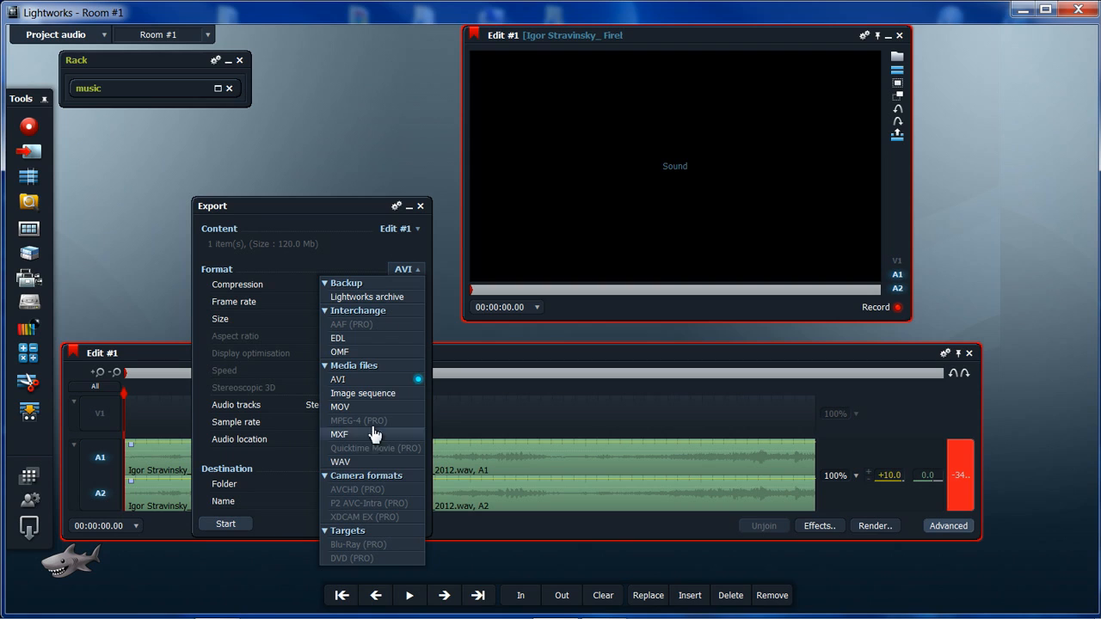
{"action": "left_click", "coordinate": [370, 468]}
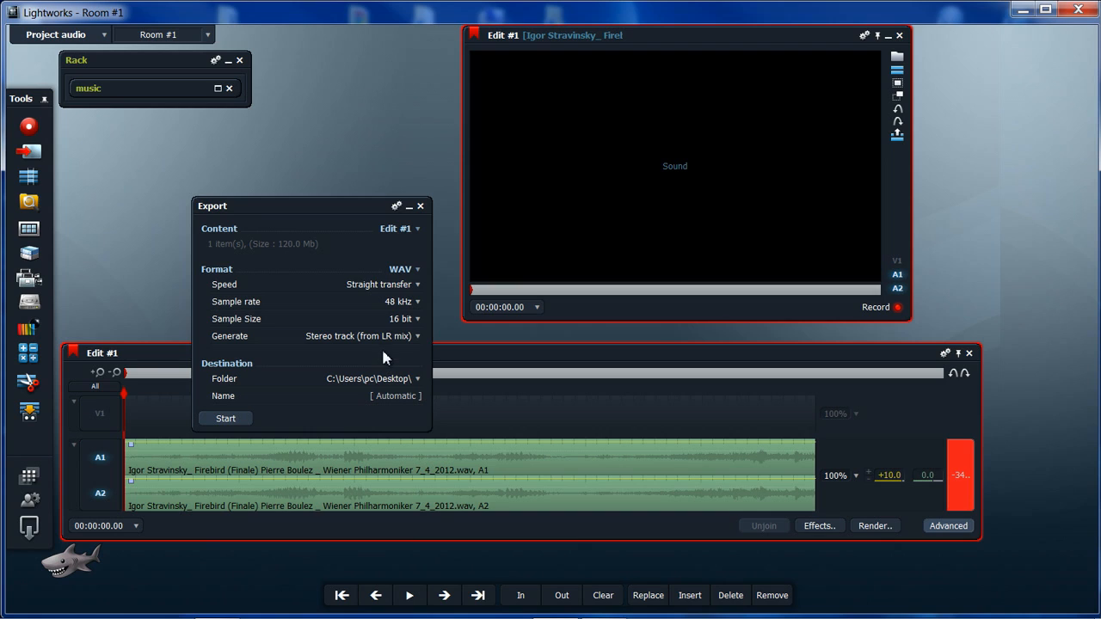
{"action": "left_click", "coordinate": [385, 397]}
Step: Play none.wav in foobar2000 to examine its spectrum, and return to Lightworks to close the export settings
{"action": "left_click", "coordinate": [1020, 10]}
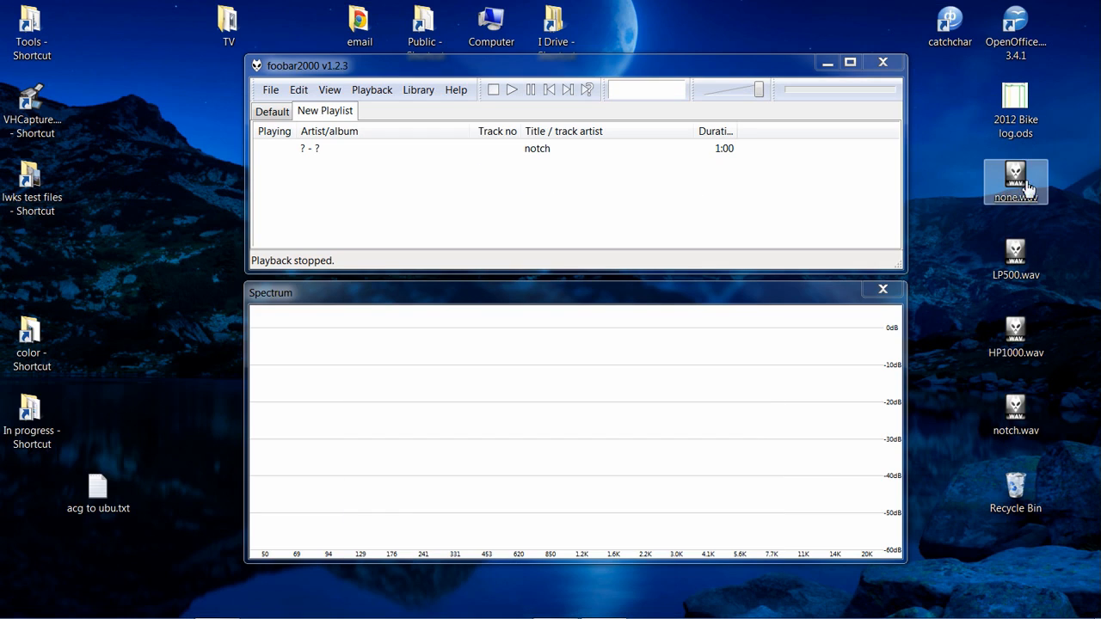
{"action": "double_click", "coordinate": [1024, 183]}
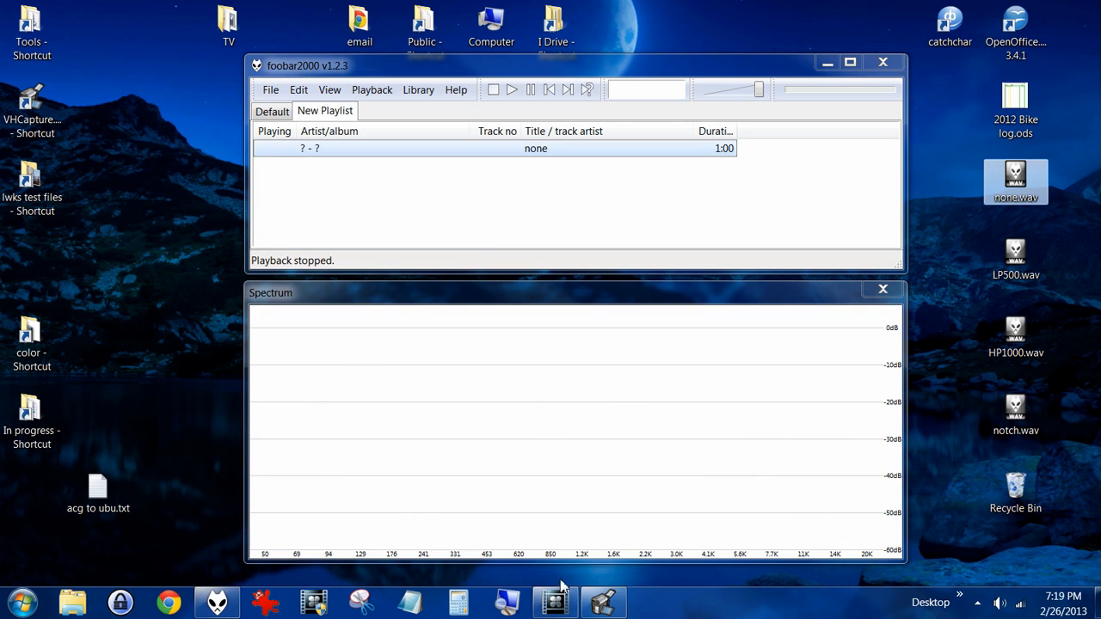
{"action": "left_click", "coordinate": [545, 504]}
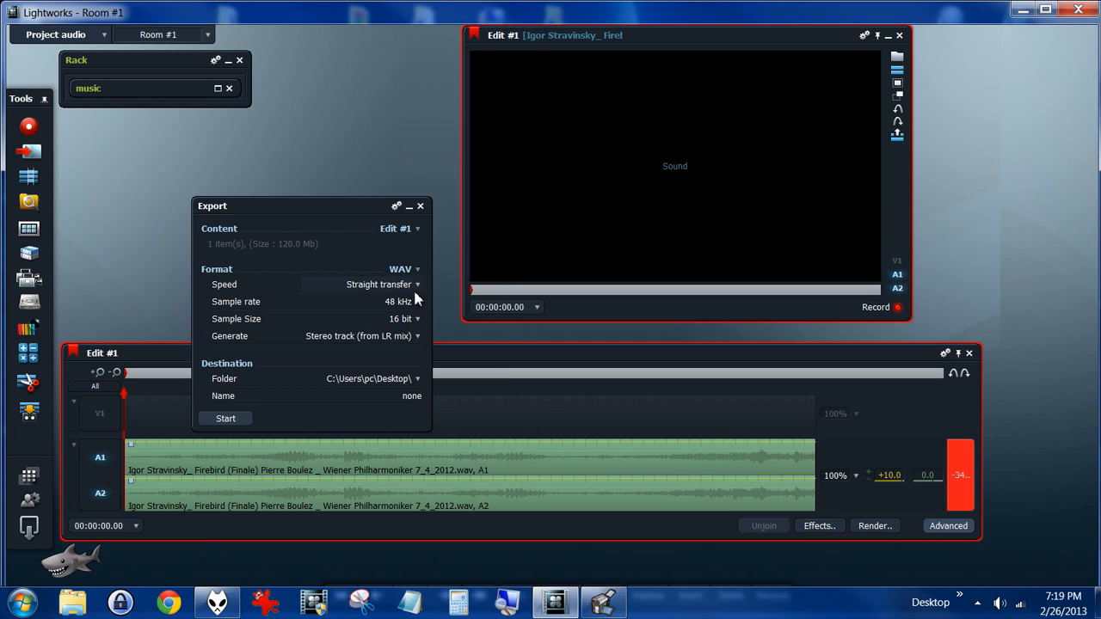
{"action": "left_click", "coordinate": [421, 207]}
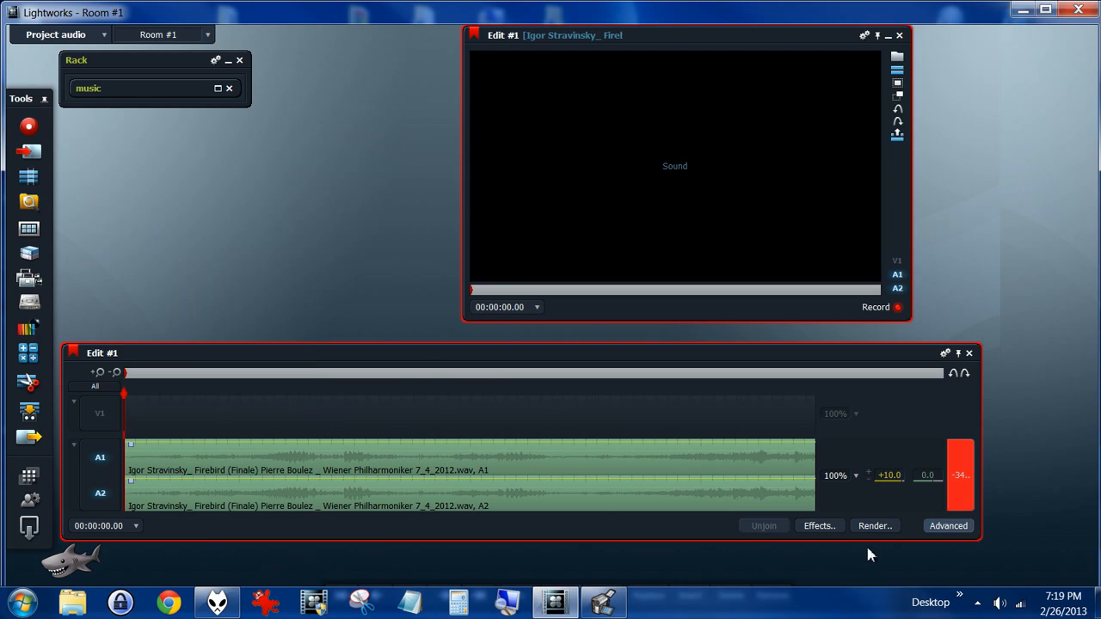
Step: Add an EQ effect to the current audio clip and move its settings clear of the viewer
{"action": "left_click", "coordinate": [813, 525]}
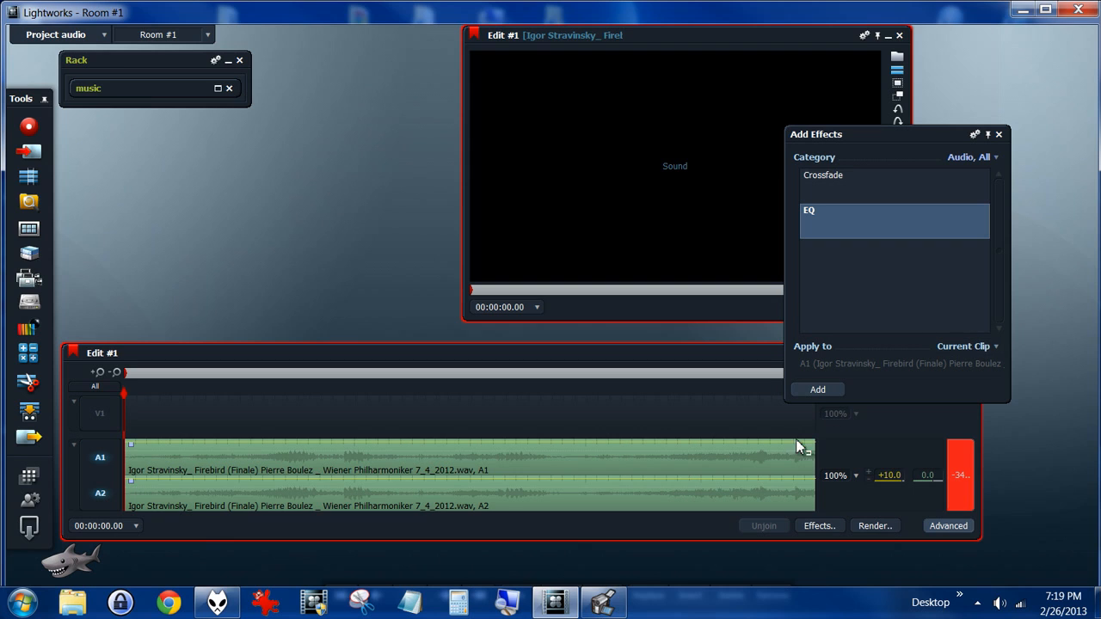
{"action": "left_click", "coordinate": [816, 390]}
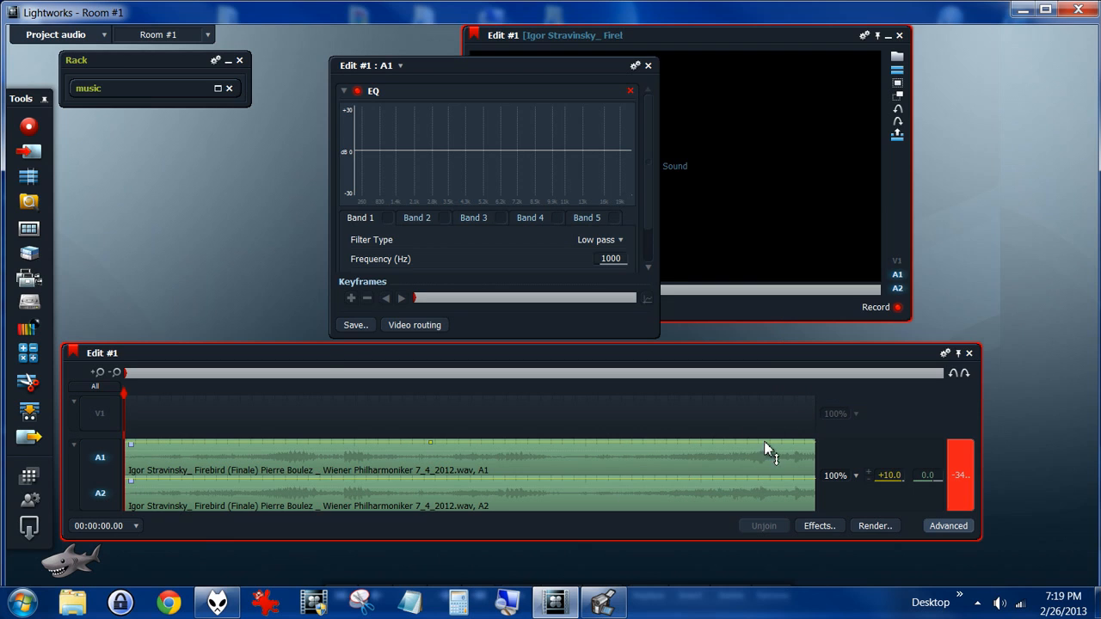
{"action": "left_click_drag", "start_coordinate": [462, 66], "coordinate": [274, 104]}
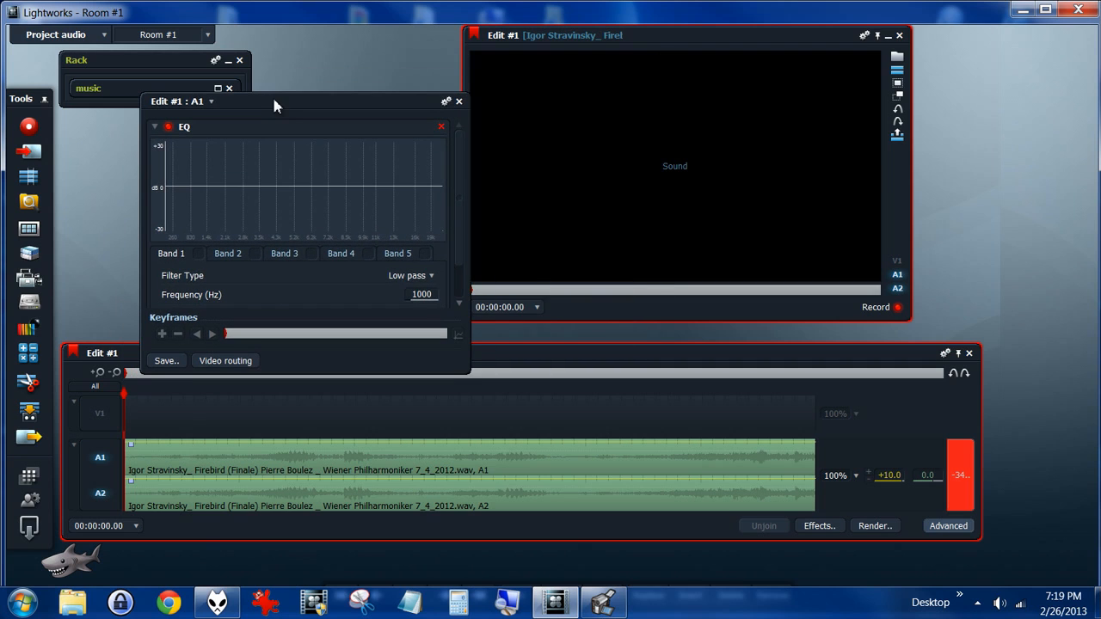
Step: Set EQ Band 1 to a low-pass filter at 500 Hz and enable the band
{"action": "left_click", "coordinate": [427, 277]}
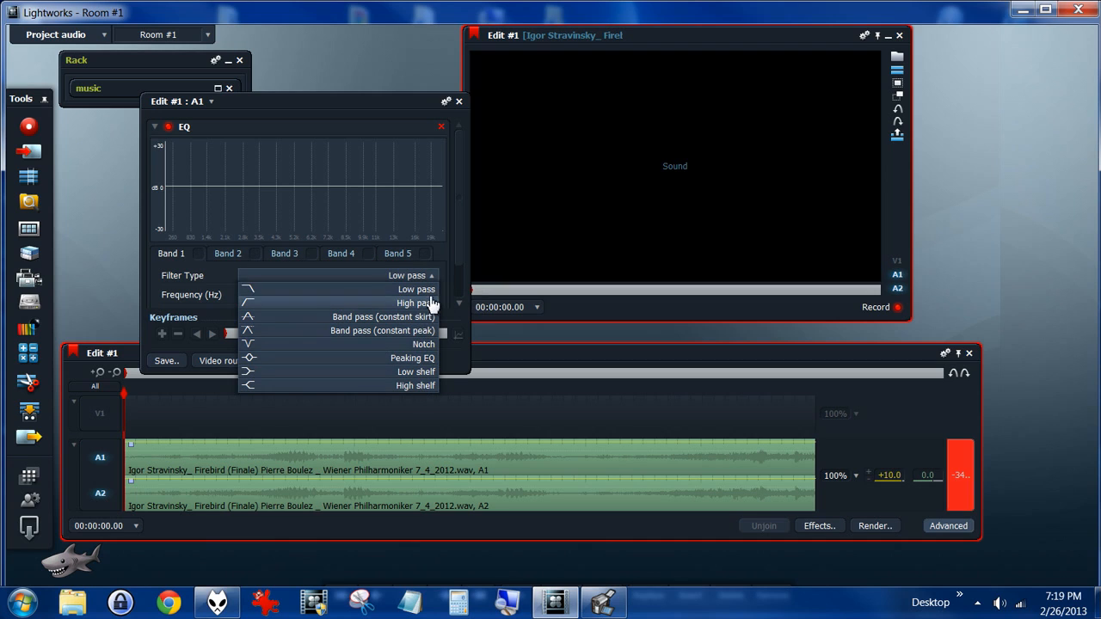
{"action": "left_click", "coordinate": [431, 287]}
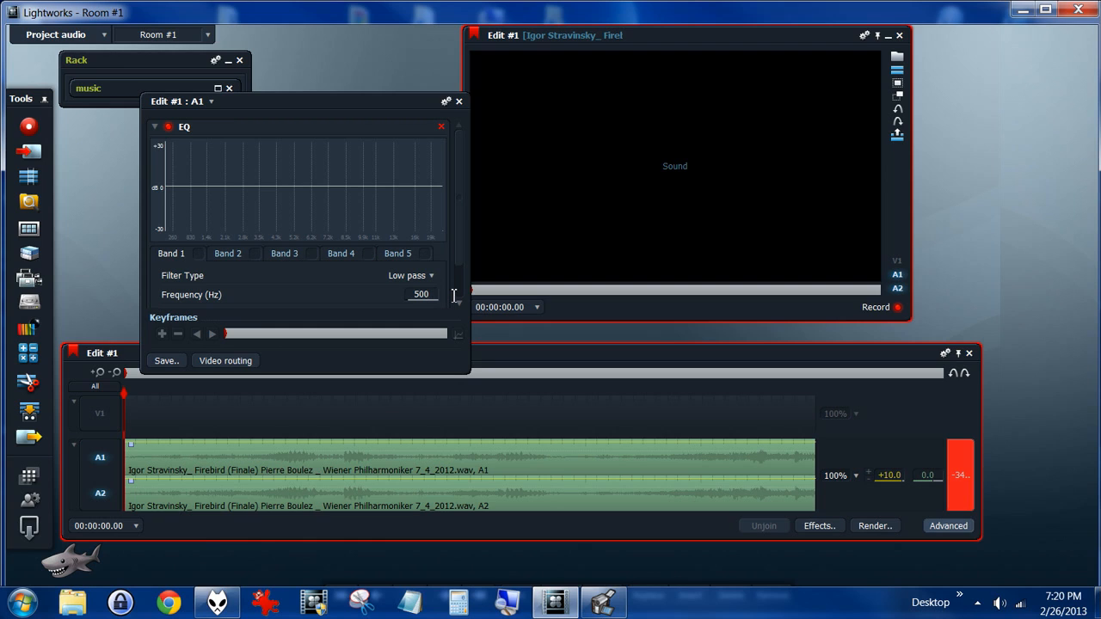
{"action": "left_click", "coordinate": [200, 256]}
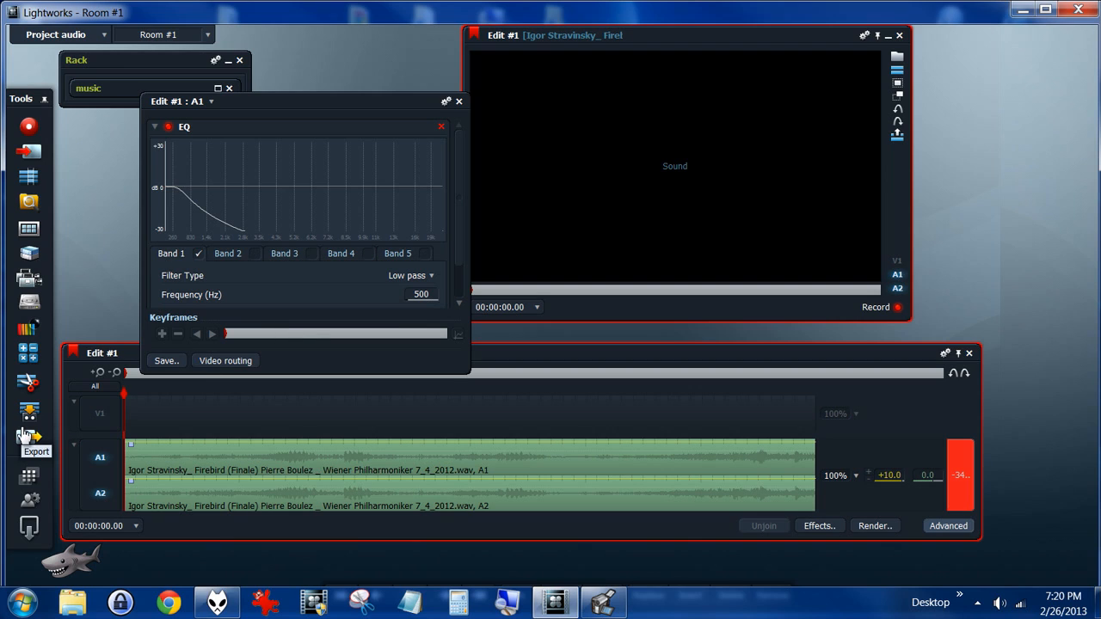
Step: Review the WAV export settings, play LP500.wav in foobar2000 to examine its spectrum, and return to the EQ in Lightworks
{"action": "left_click_drag", "start_coordinate": [26, 436], "coordinate": [262, 475]}
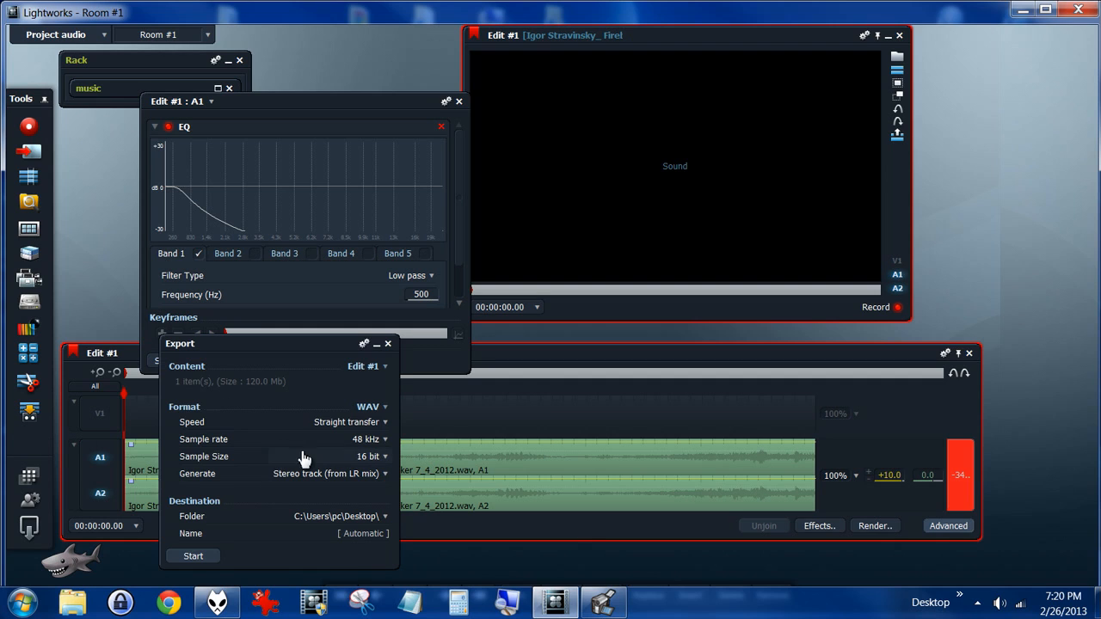
{"action": "left_click", "coordinate": [1023, 9]}
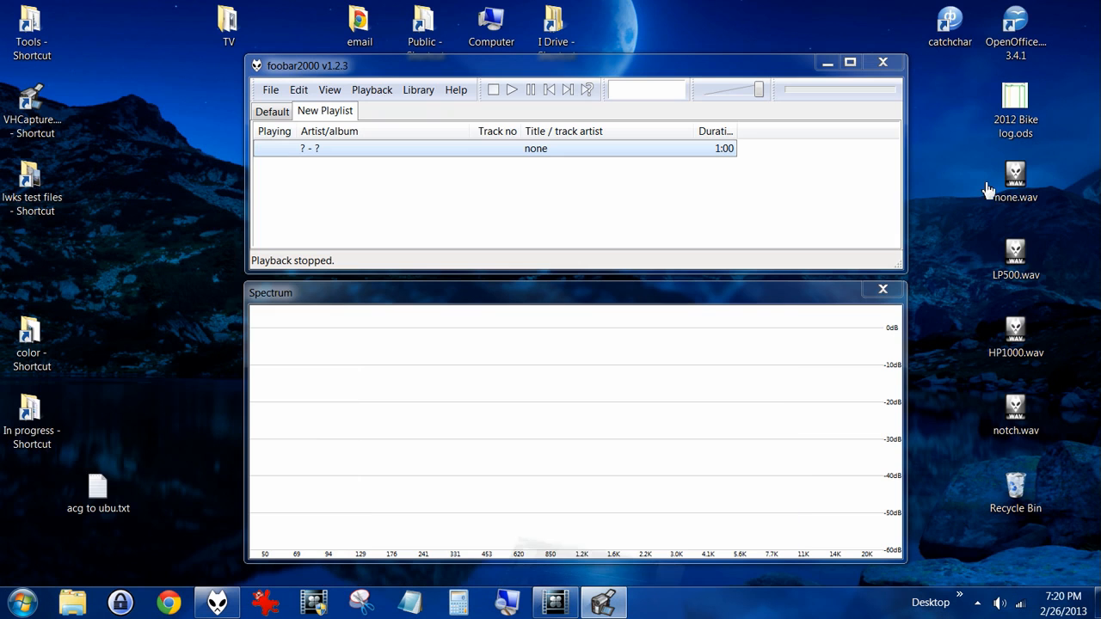
{"action": "left_click", "coordinate": [1024, 256]}
{"action": "left_click", "coordinate": [997, 338]}
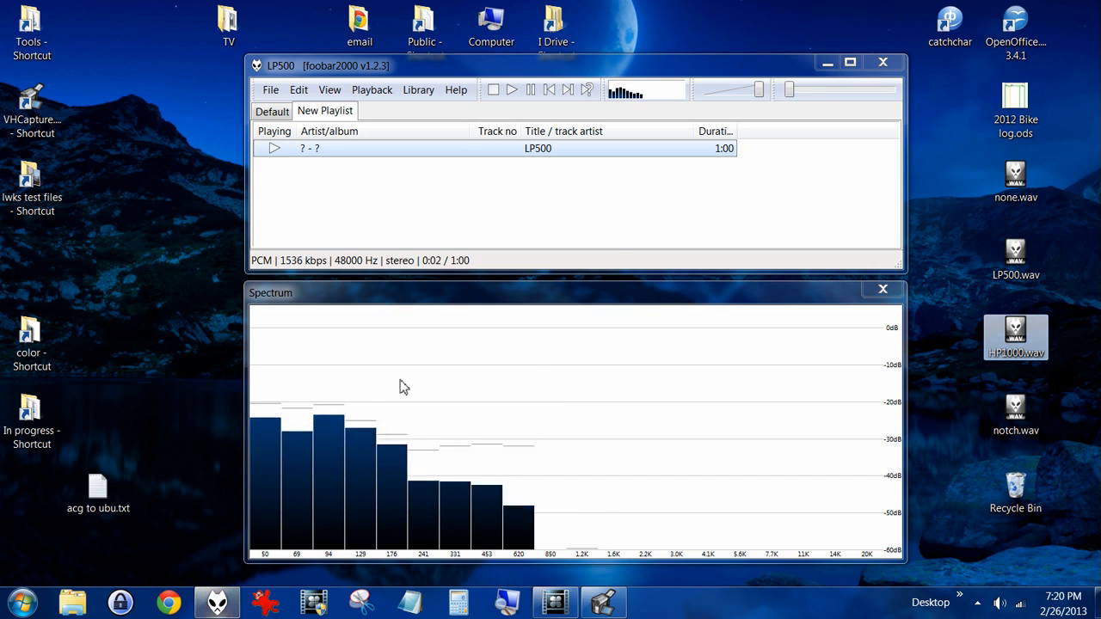
{"action": "left_click", "coordinate": [526, 356]}
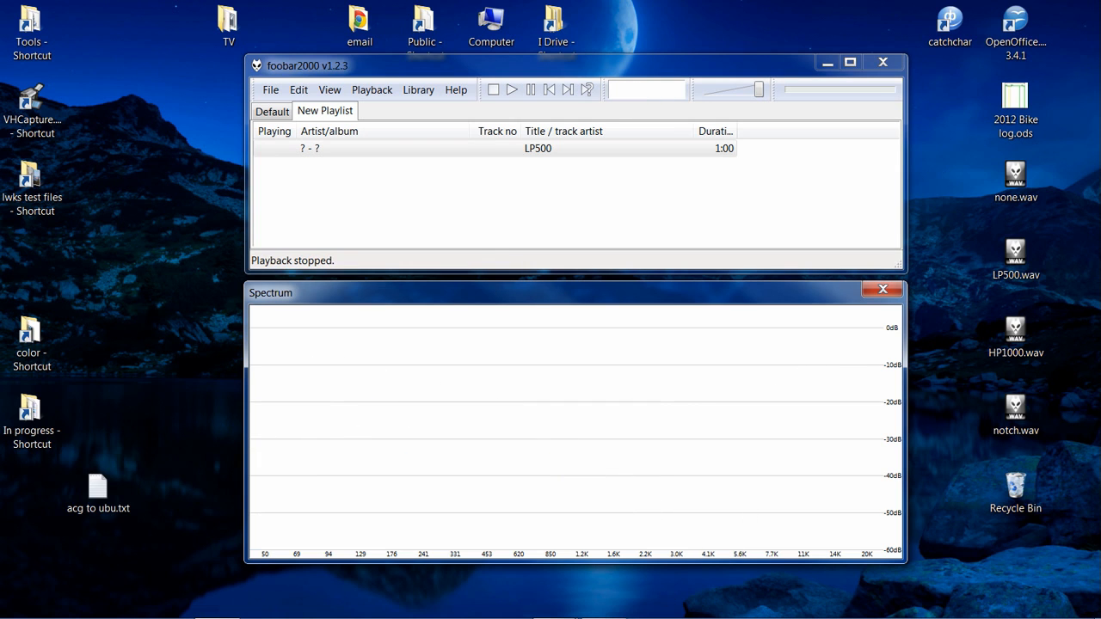
{"action": "left_click", "coordinate": [555, 609]}
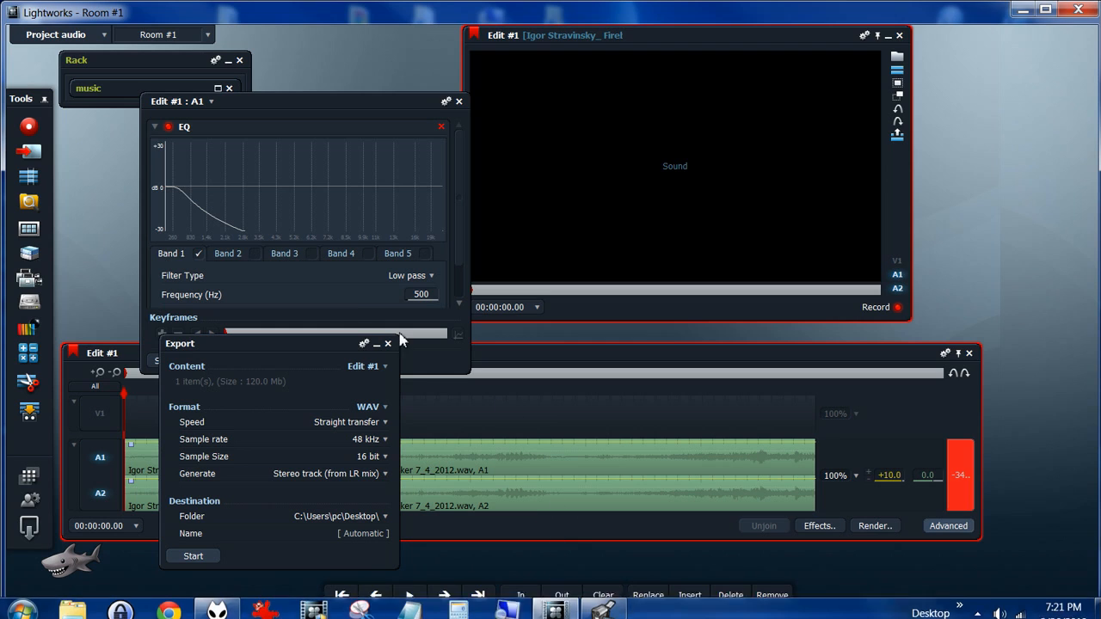
{"action": "left_click", "coordinate": [388, 344]}
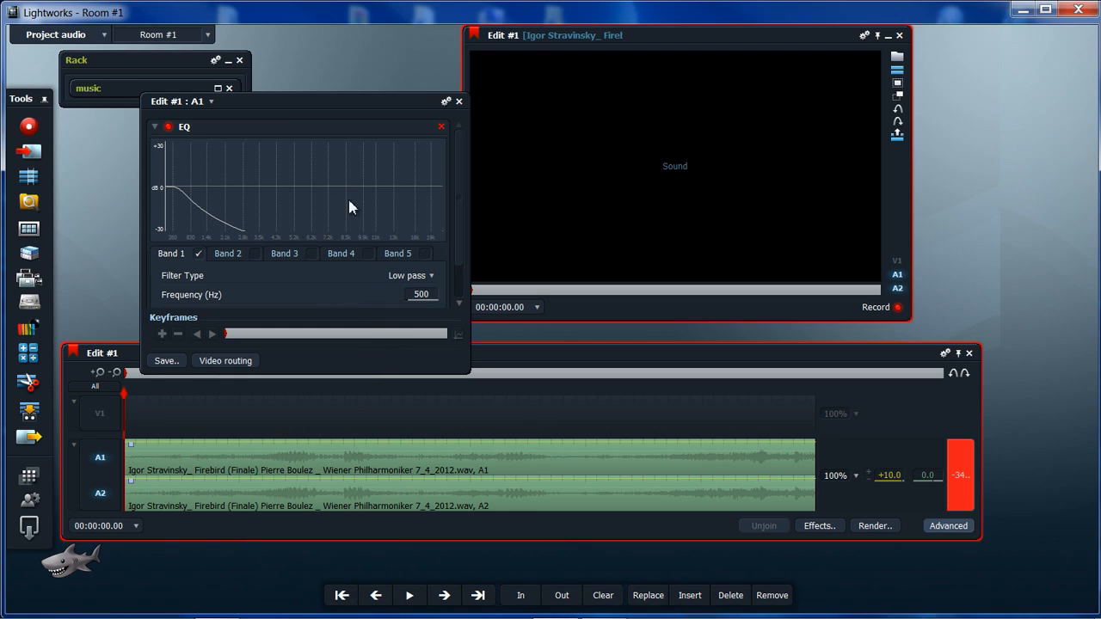
Step: Change EQ Band 1's filter type to High pass
{"action": "left_click_drag", "start_coordinate": [350, 103], "coordinate": [401, 144]}
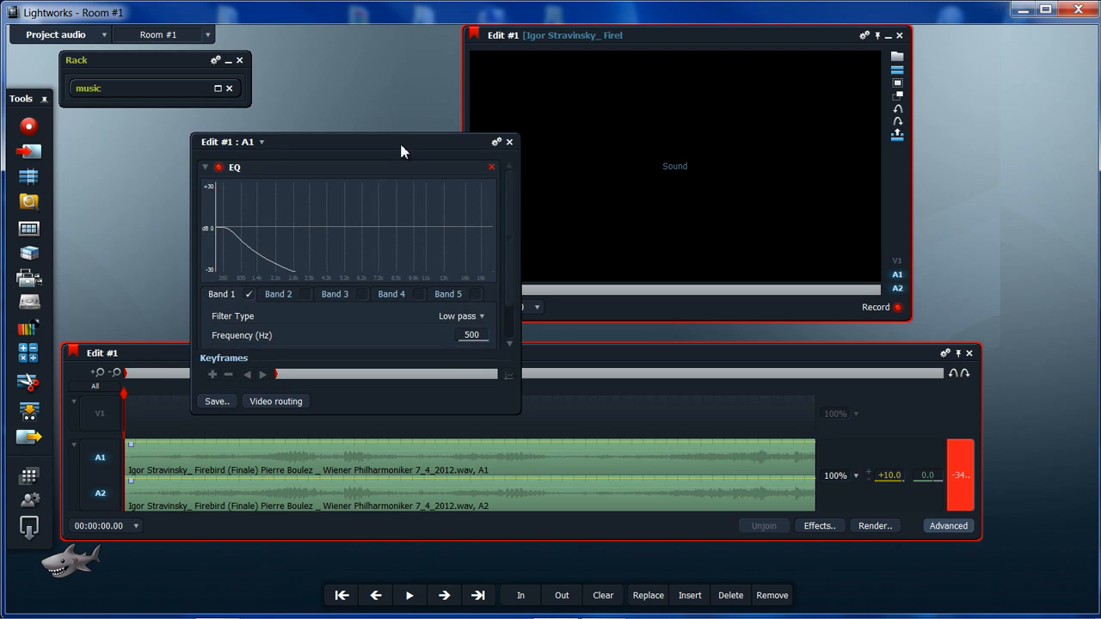
{"action": "left_click", "coordinate": [483, 316]}
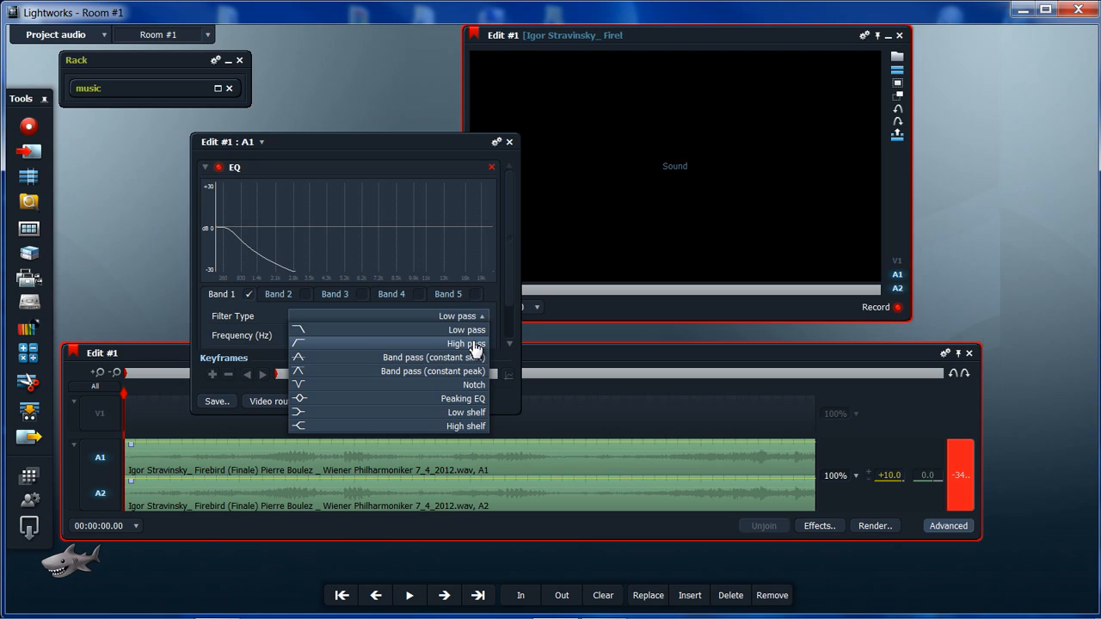
{"action": "left_click", "coordinate": [476, 346]}
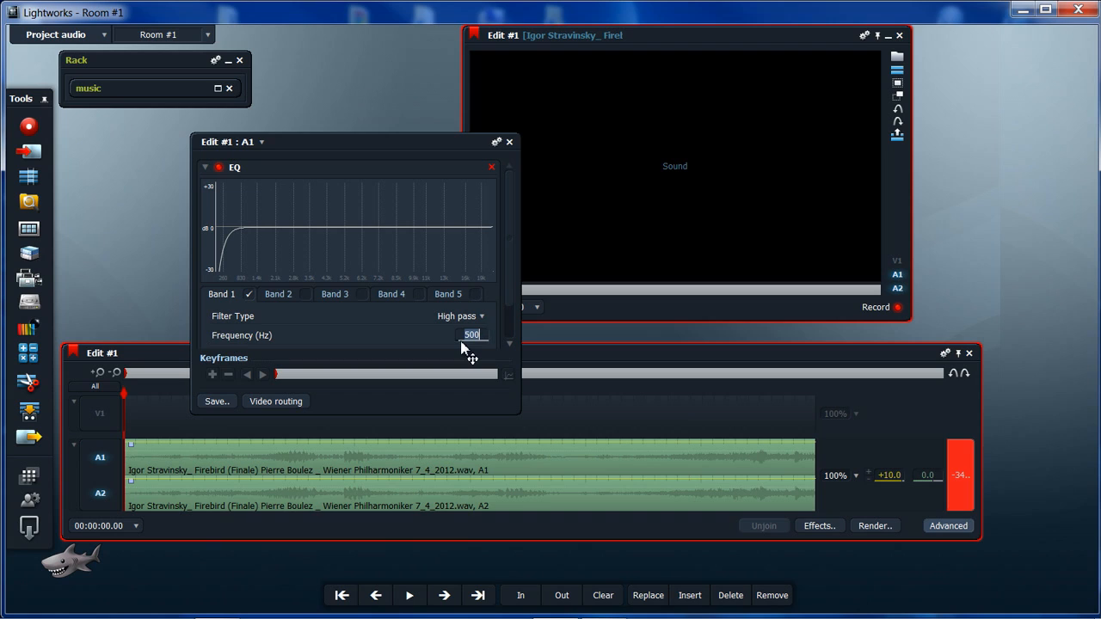
Step: Set the high-pass filter's frequency in Band 1 to 10000 Hz
{"action": "key", "text": "Return"}
{"action": "key", "text": "Return"}
{"action": "double_click", "coordinate": [465, 335]}
{"action": "type", "text": "10000"}
{"action": "key", "text": "Return"}
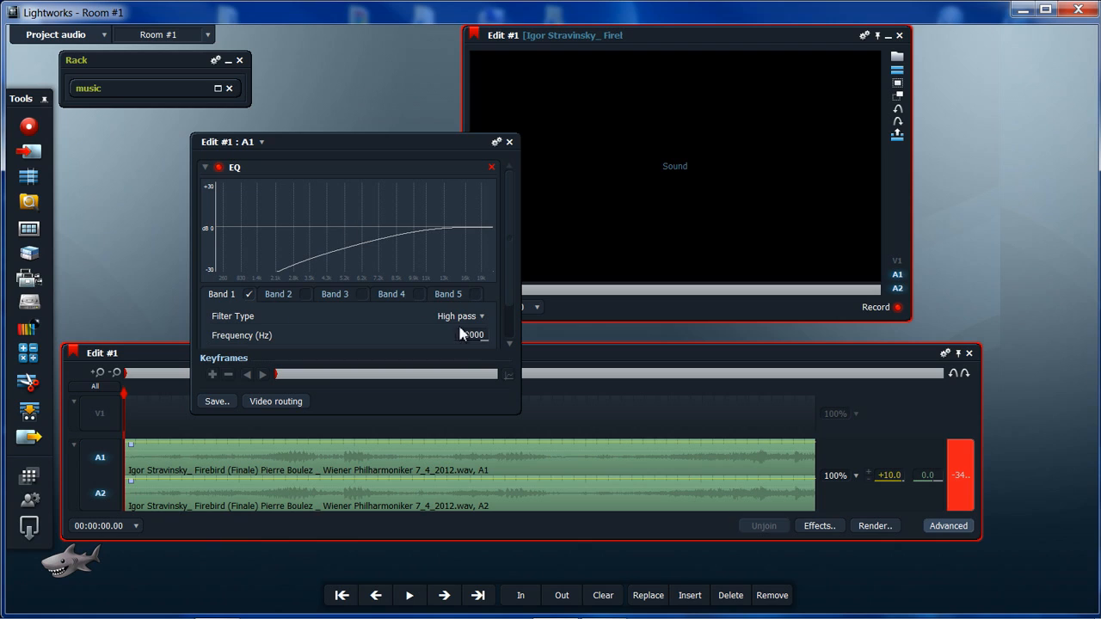
Step: Set the high-pass filter's frequency in Band 1 to 1000 Hz
{"action": "left_click_drag", "start_coordinate": [462, 337], "coordinate": [492, 336]}
{"action": "type", "text": "1"}
{"action": "key", "text": "Return"}
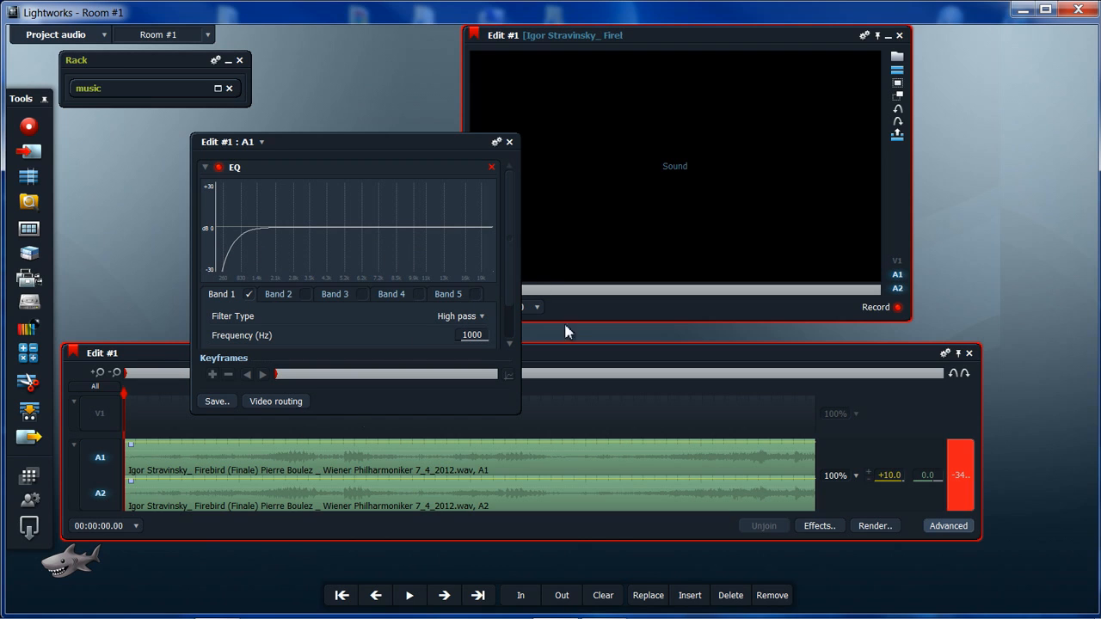
Step: Play HP1000.wav in foobar2000 to examine the high-pass result's spectrum, and return to Lightworks
{"action": "left_click", "coordinate": [1025, 10]}
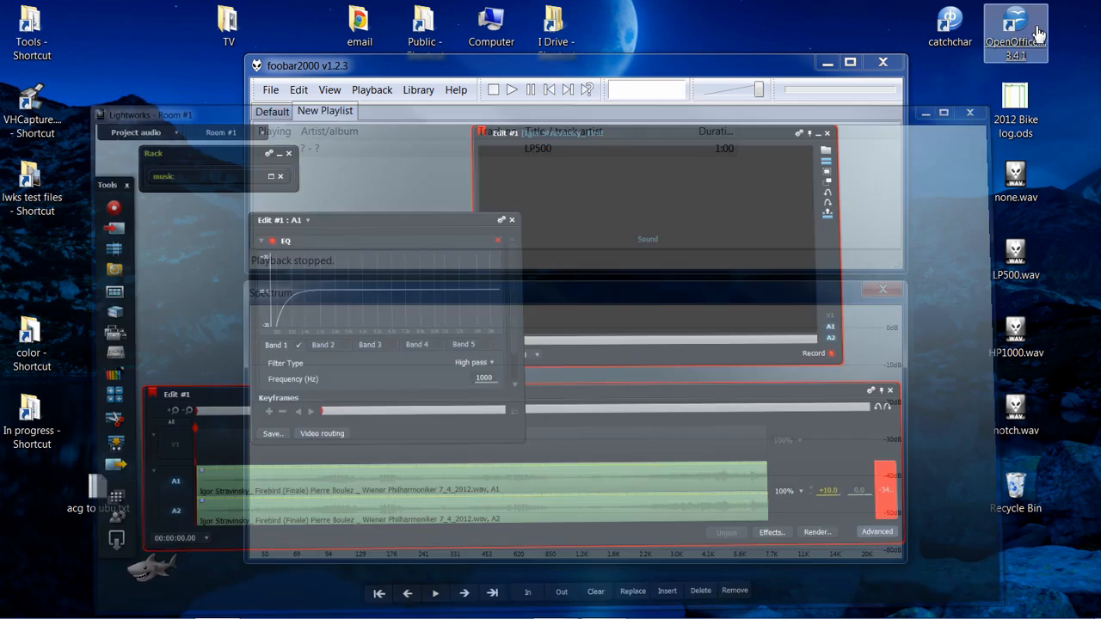
{"action": "double_click", "coordinate": [1022, 340]}
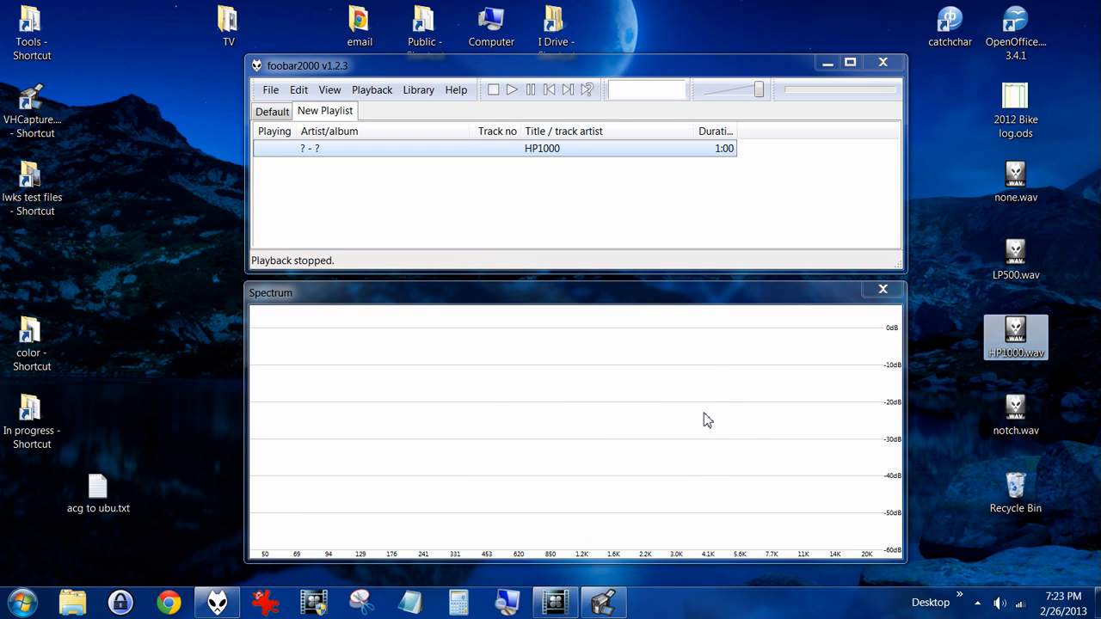
{"action": "left_click", "coordinate": [555, 602]}
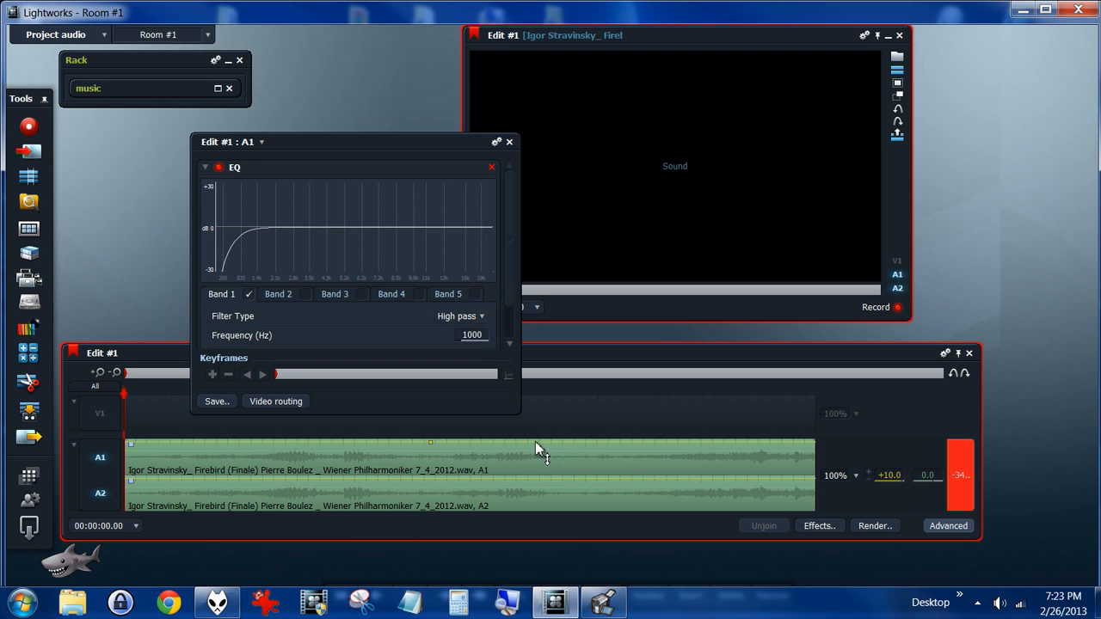
Step: Change EQ Band 1's filter type to Notch
{"action": "left_click", "coordinate": [481, 318]}
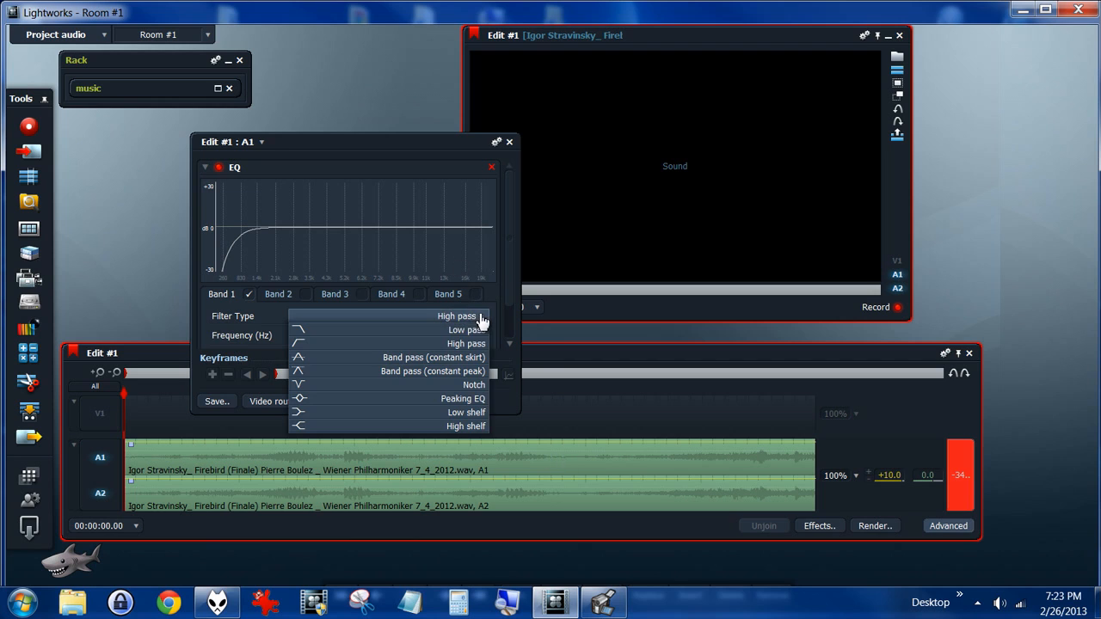
{"action": "left_click", "coordinate": [474, 385]}
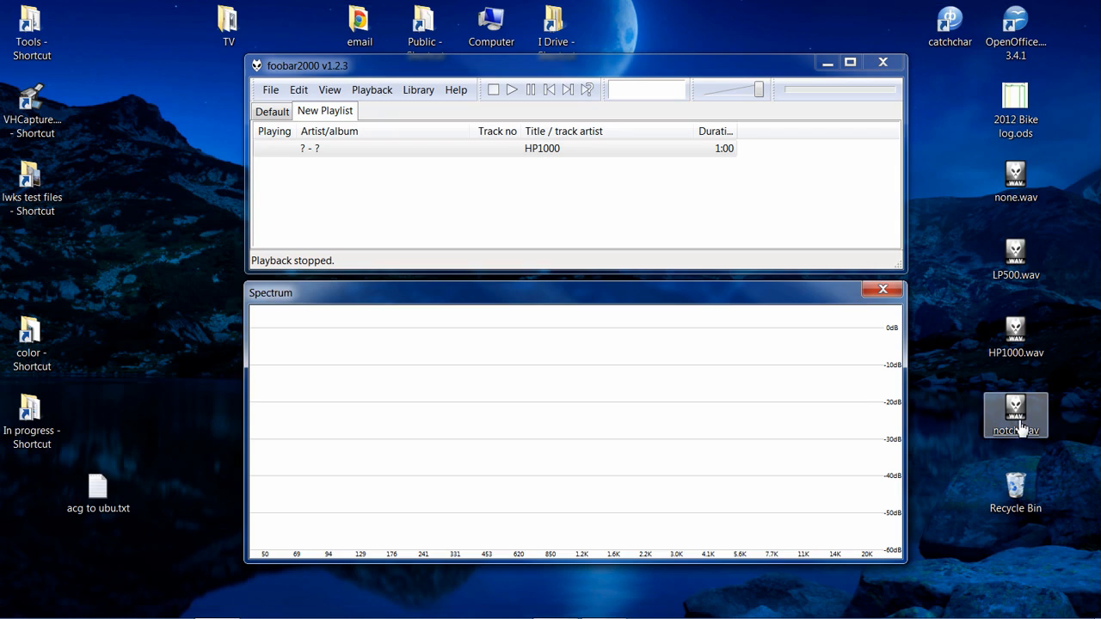
Step: Play notch.wav to examine its spectrum, close foobar2000 and return to Lightworks
{"action": "double_click", "coordinate": [1018, 423]}
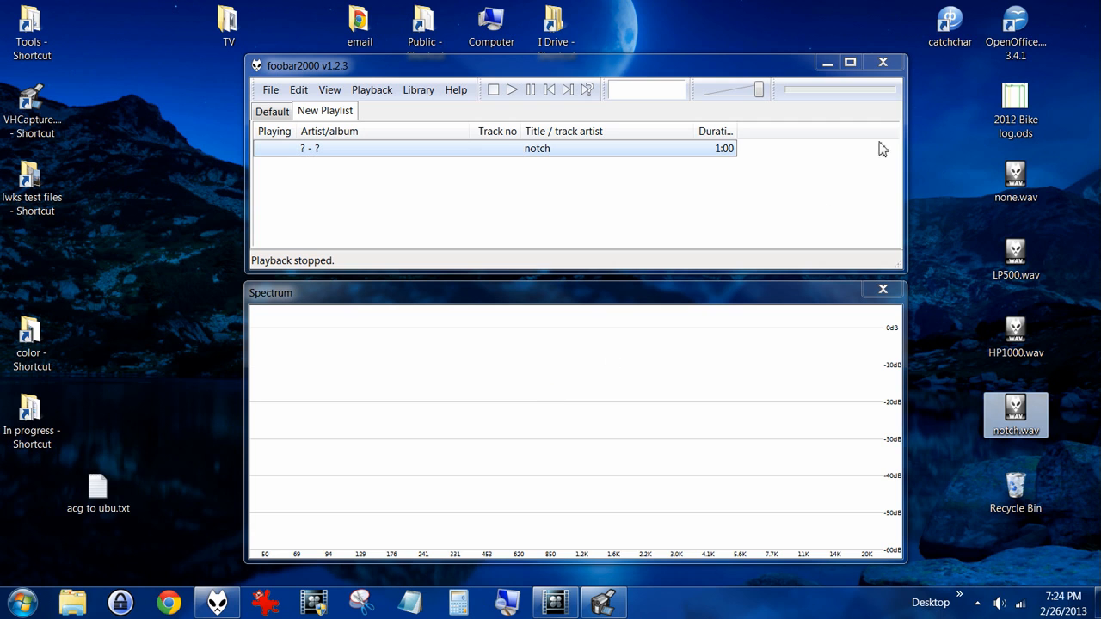
{"action": "left_click", "coordinate": [882, 62]}
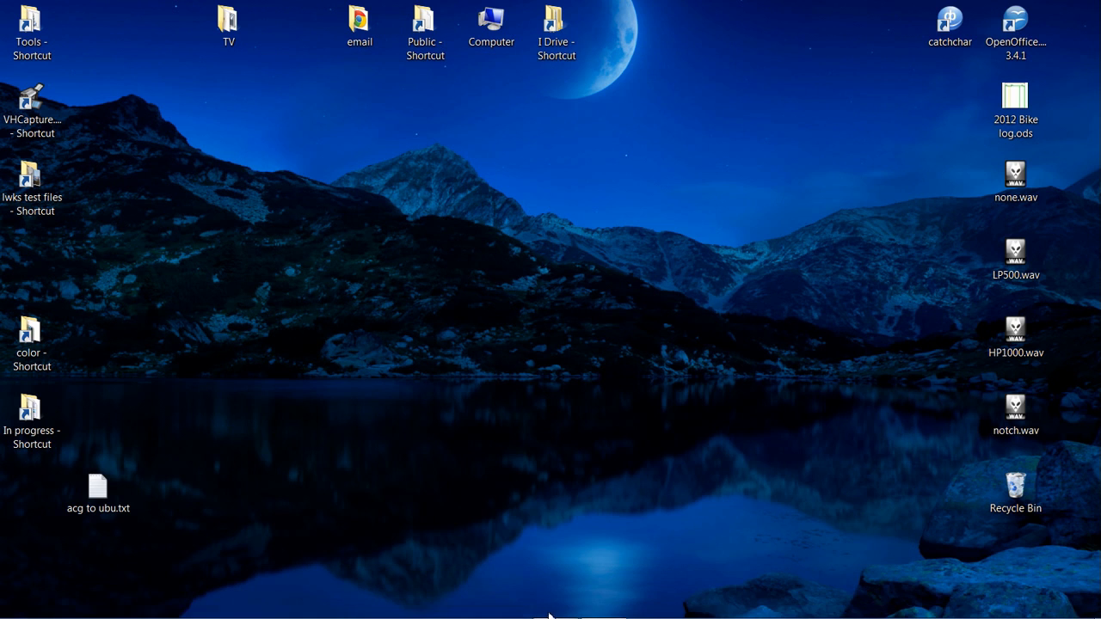
{"action": "left_click", "coordinate": [554, 604]}
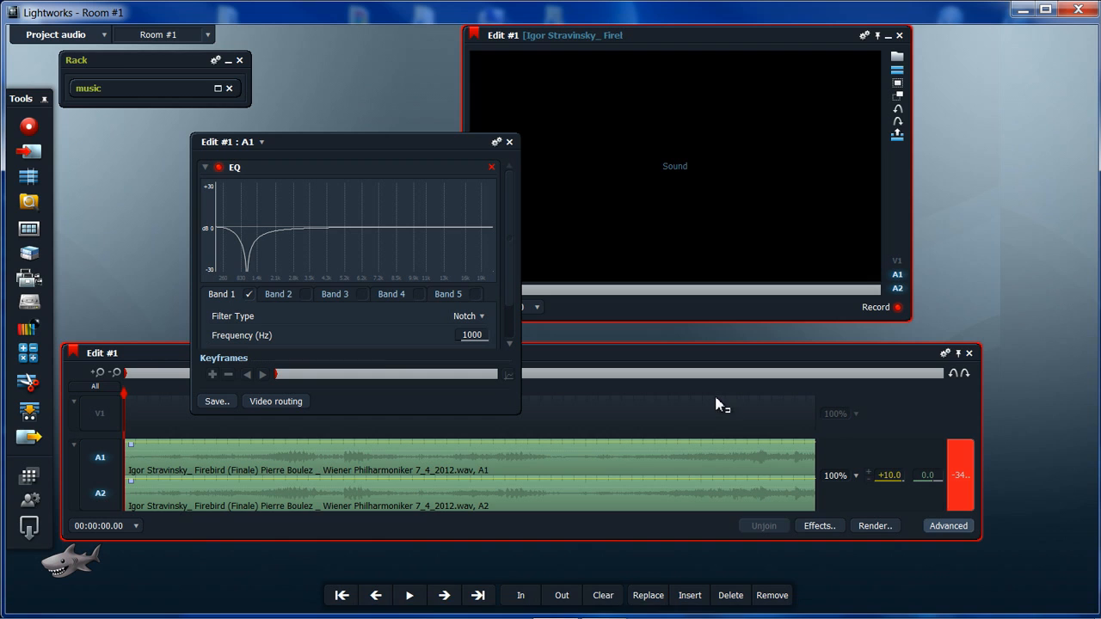
Step: Review Band 1's filter types without changing the selection, and briefly enable EQ Bands 2 and 3 to try combining filters
{"action": "left_click", "coordinate": [481, 317]}
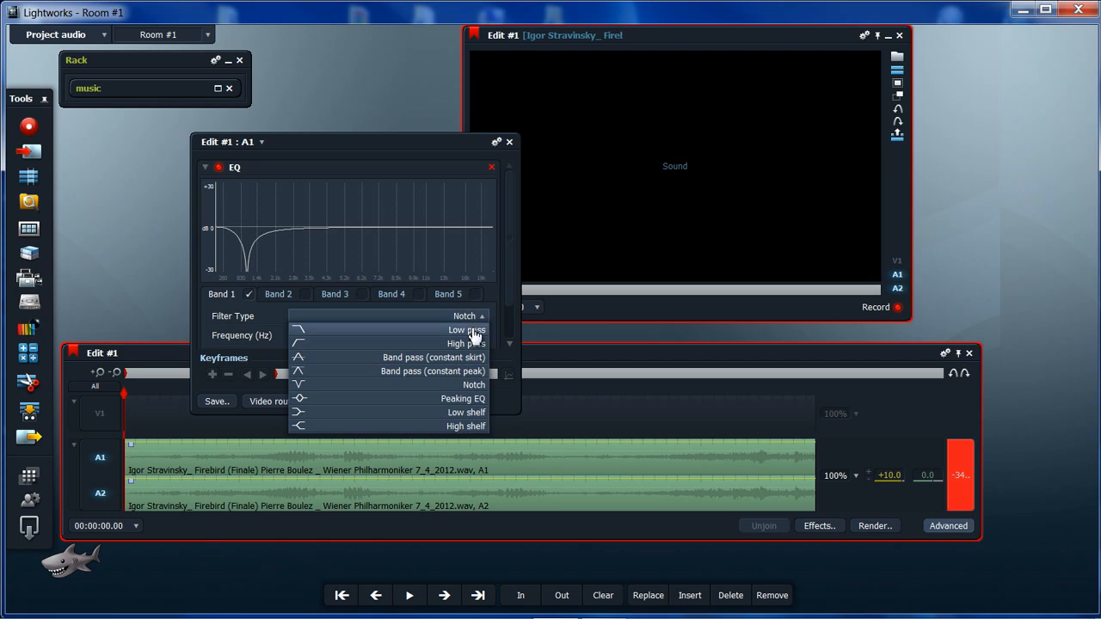
{"action": "left_click", "coordinate": [483, 317]}
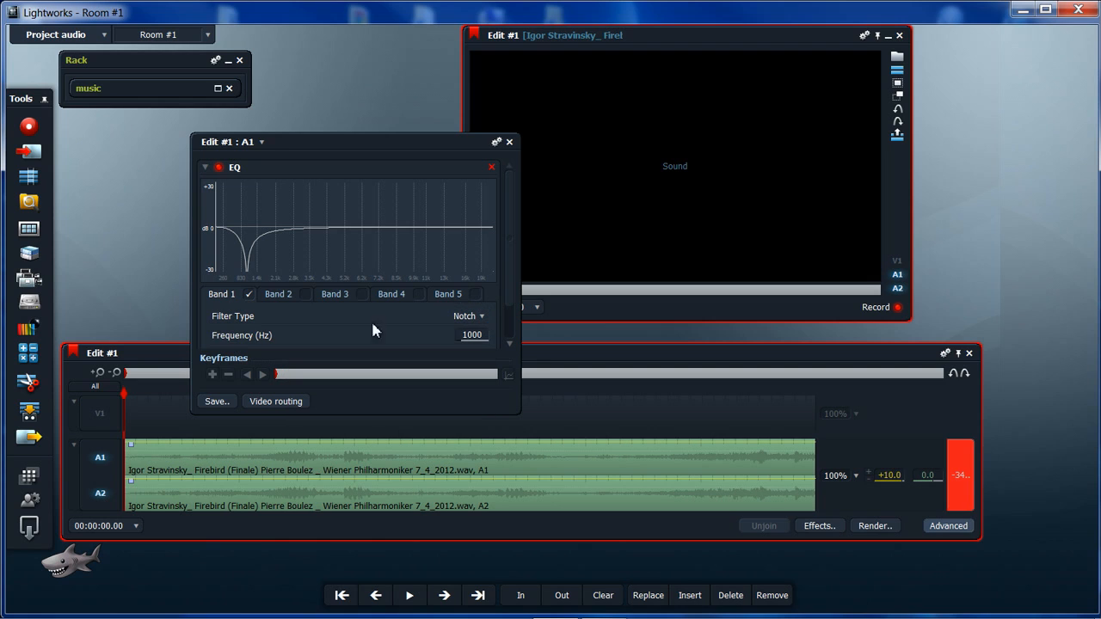
{"action": "left_click", "coordinate": [306, 294]}
{"action": "left_click", "coordinate": [363, 294]}
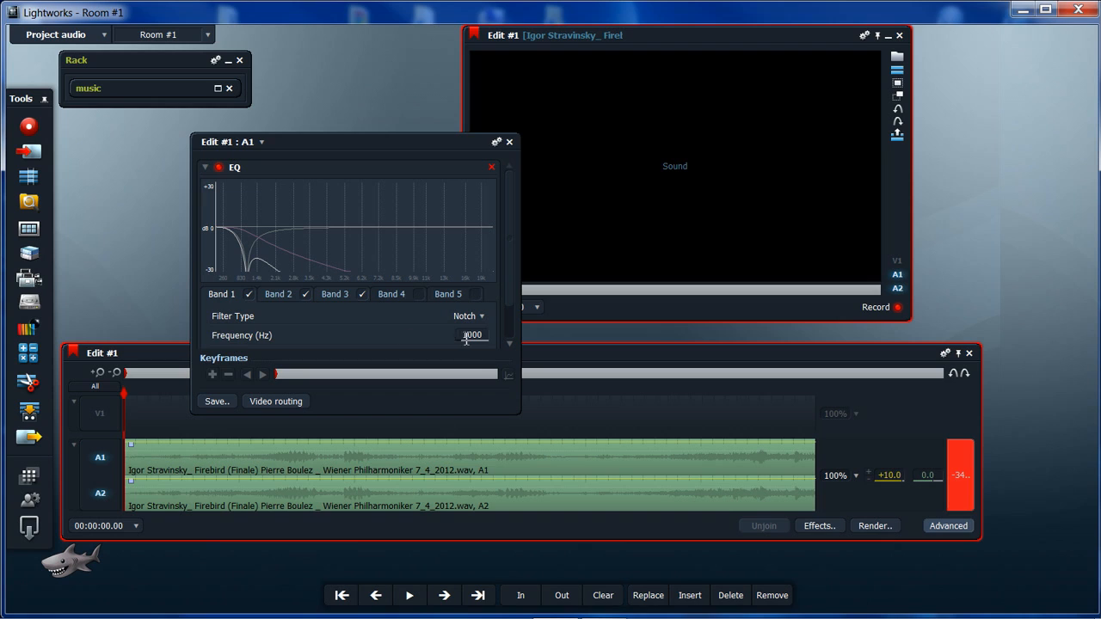
{"action": "left_click", "coordinate": [364, 295]}
{"action": "left_click", "coordinate": [306, 295]}
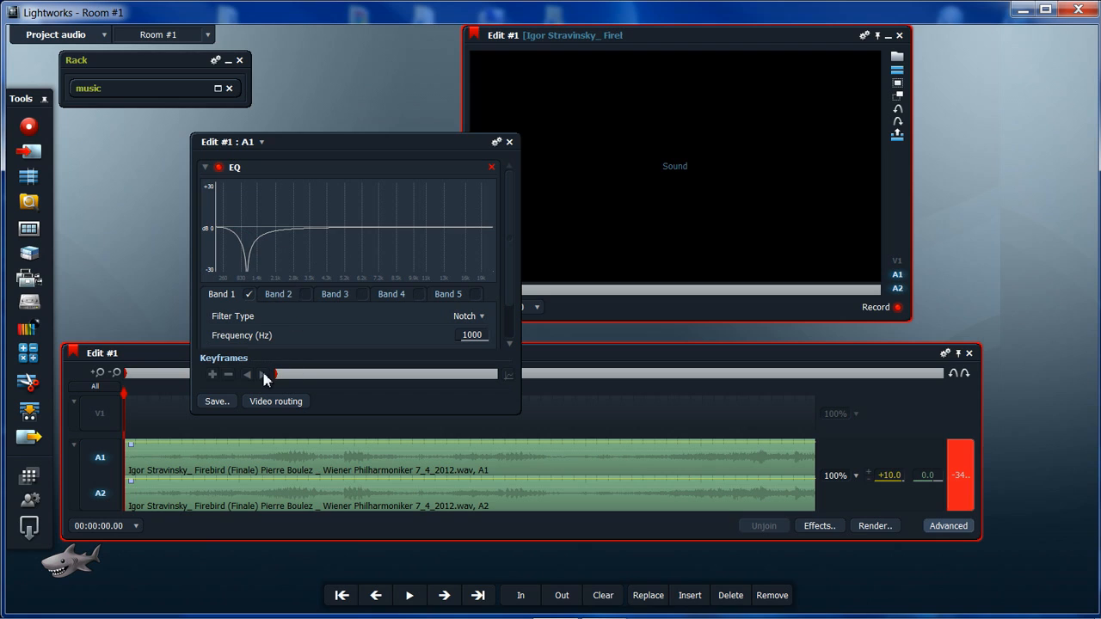
Step: Remove the EQ effect from audio track A1 and close its effect settings
{"action": "left_click", "coordinate": [492, 166]}
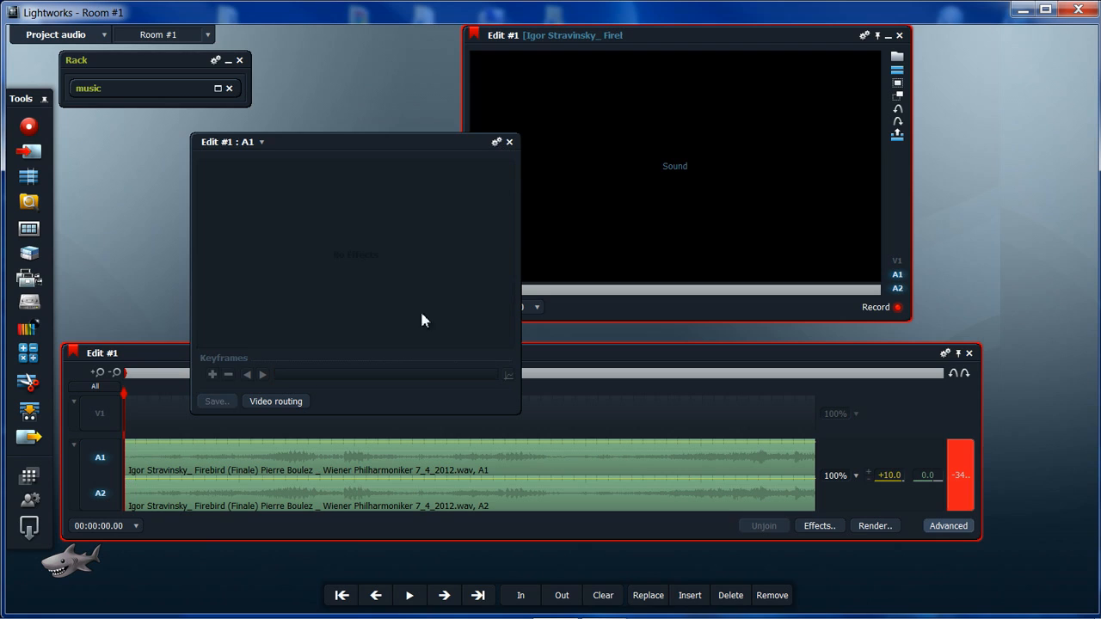
{"action": "left_click", "coordinate": [510, 143]}
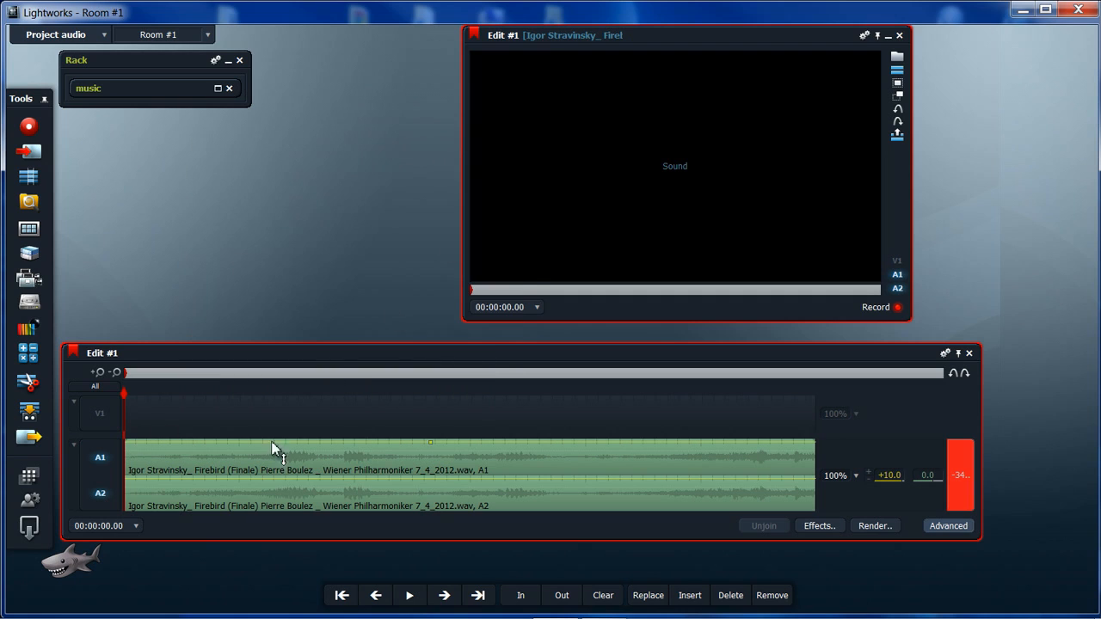